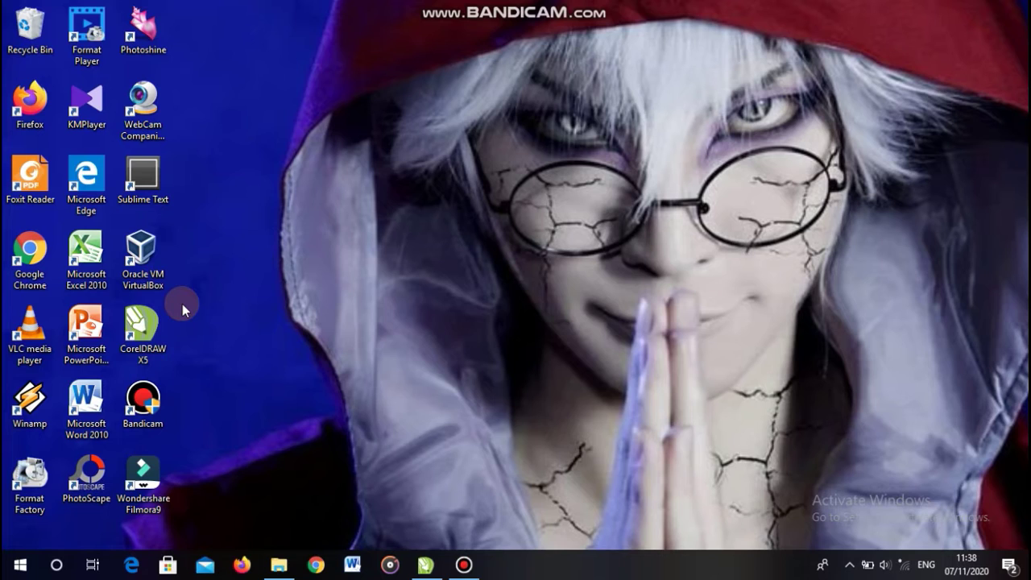
Launch CorelDRAW X5 and create a new blank A4 document named "latihan"
double_click(146, 328)
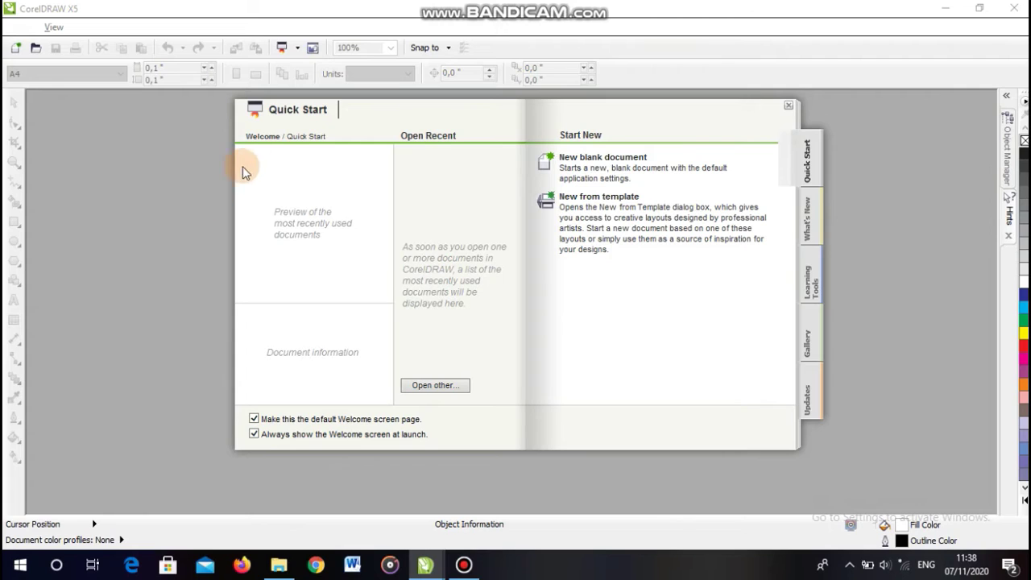
left_click(590, 160)
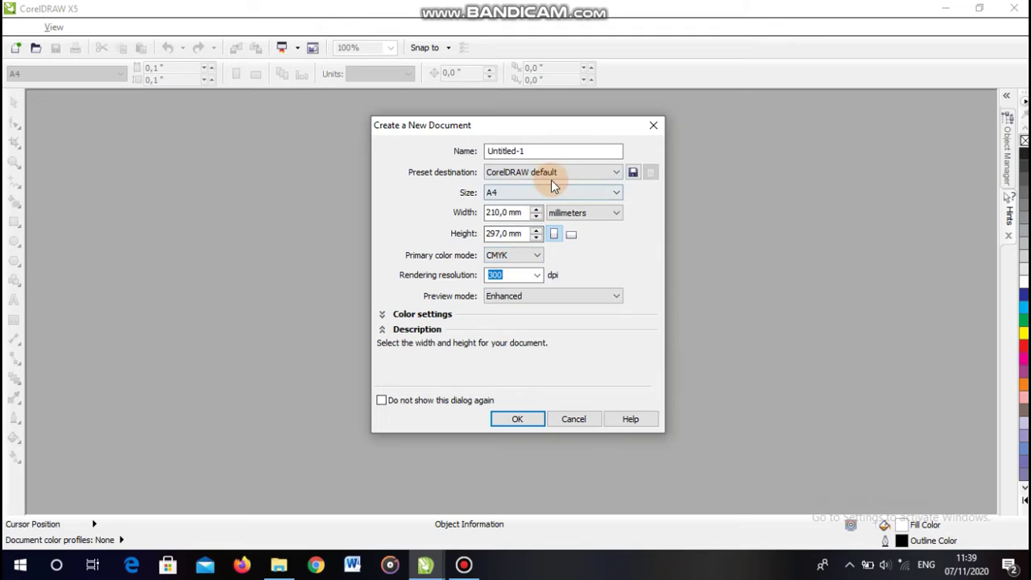
left_click(548, 151)
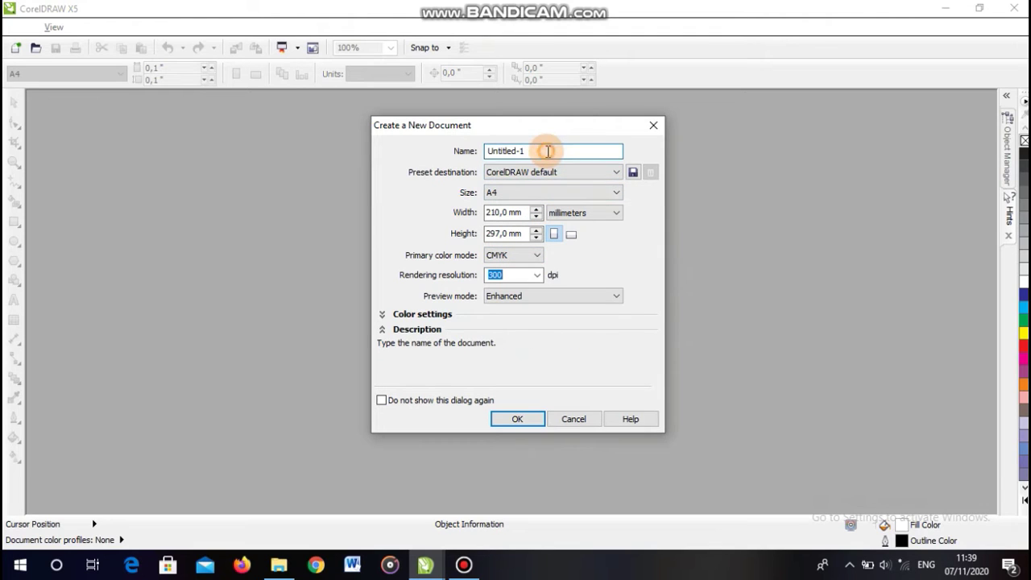
left_click_drag(548, 152, 481, 154)
type("I")
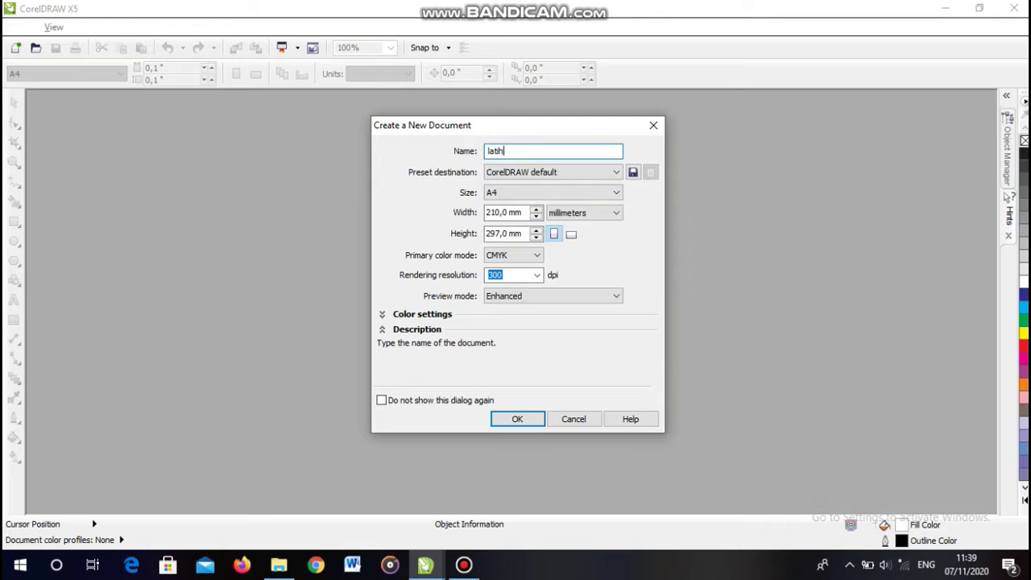
left_click(528, 422)
left_click(527, 417)
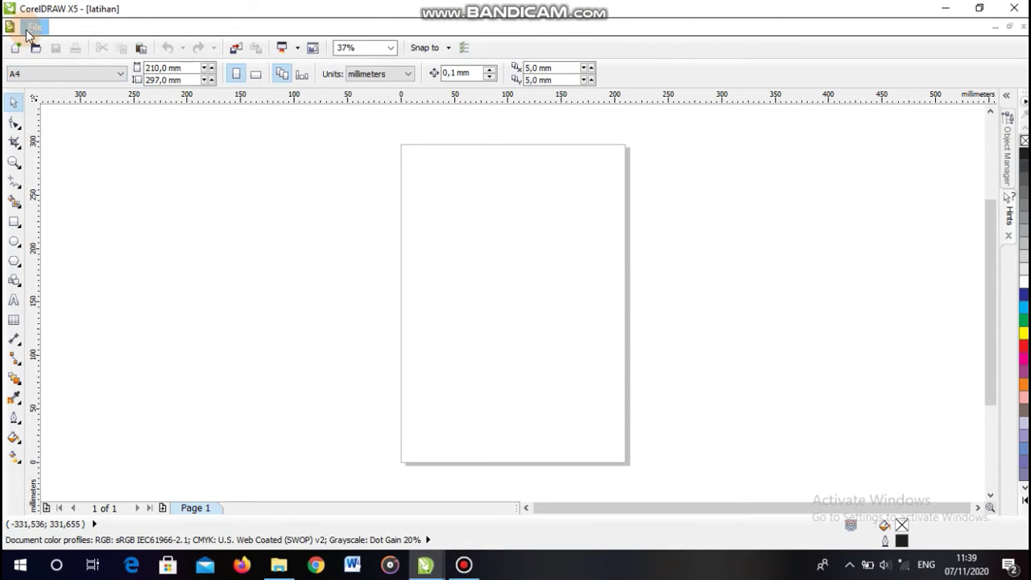
left_click(467, 251)
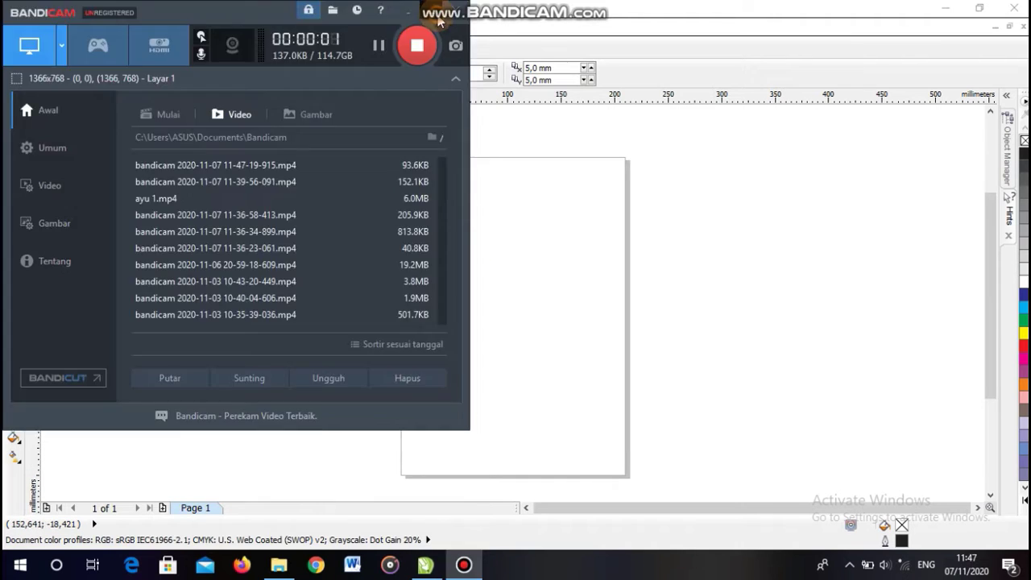
left_click(439, 19)
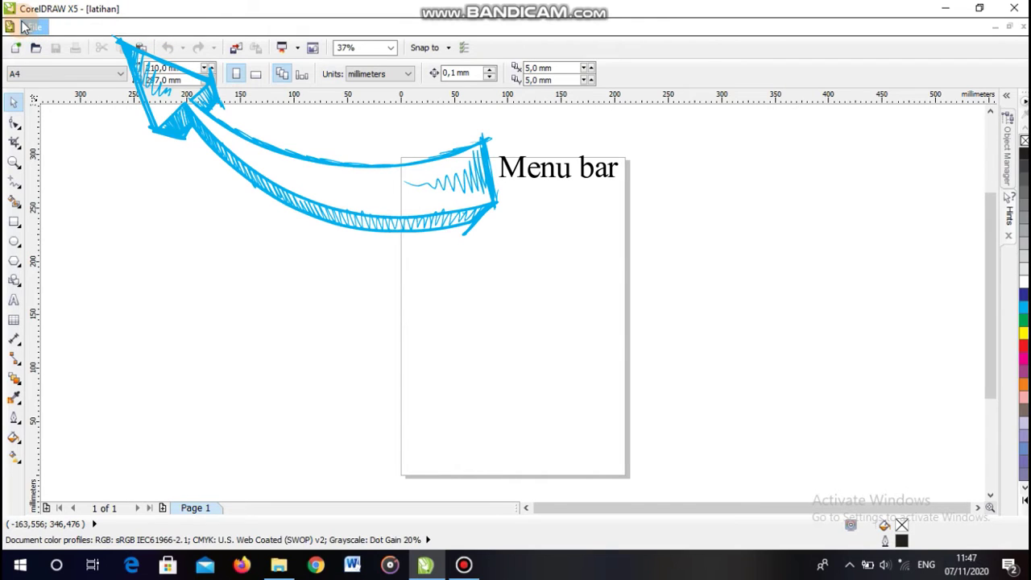
left_click(58, 24)
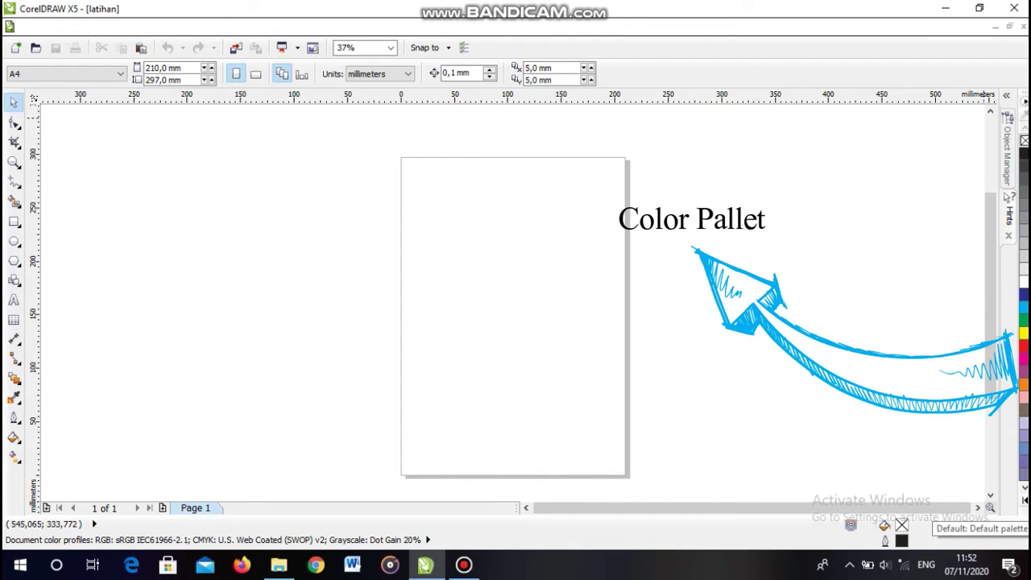
left_click(985, 291)
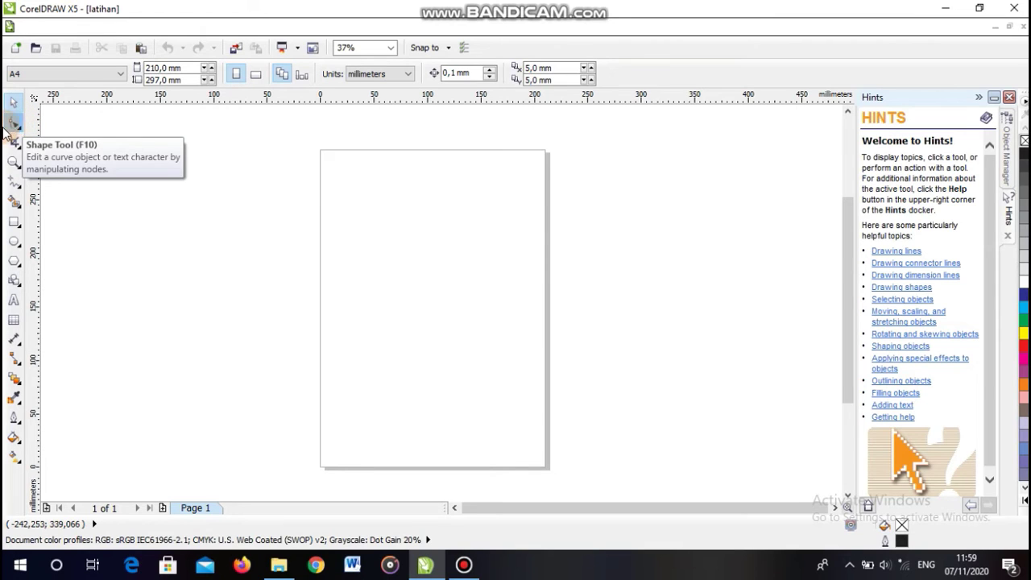
Examine the tools grouped with the Shape tool and with the Crop tool
left_click(16, 124)
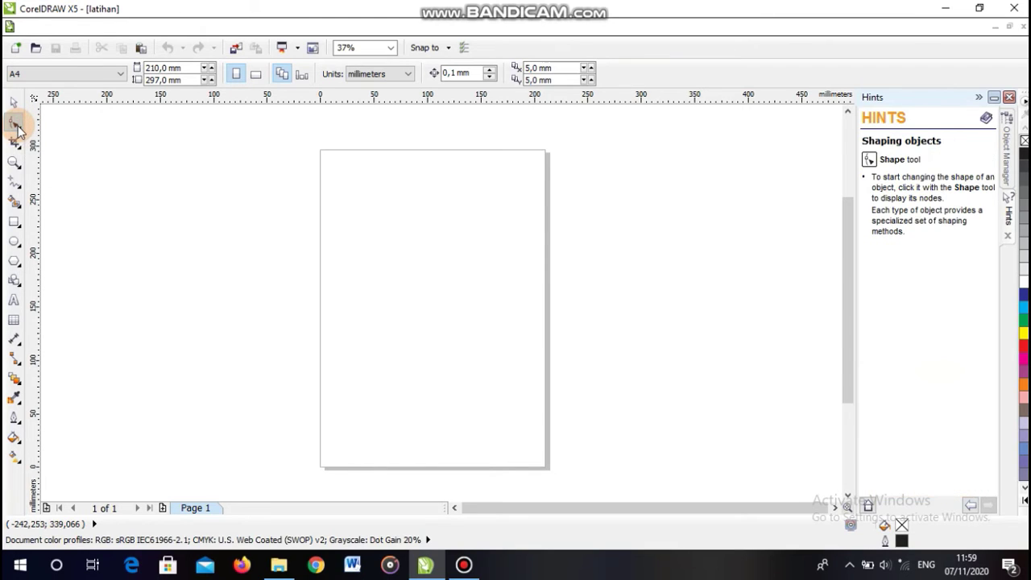
left_click(18, 128)
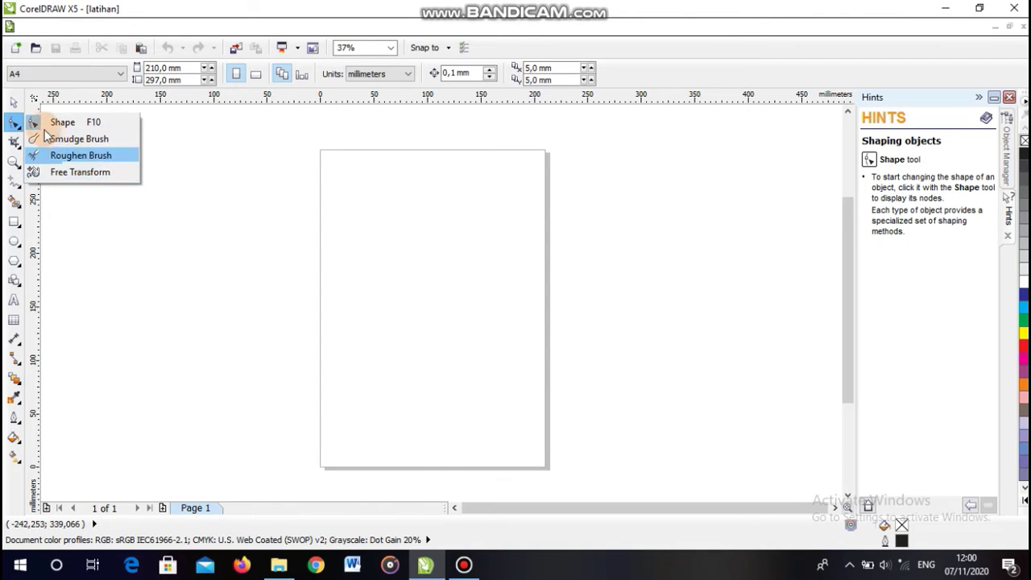
left_click(16, 126)
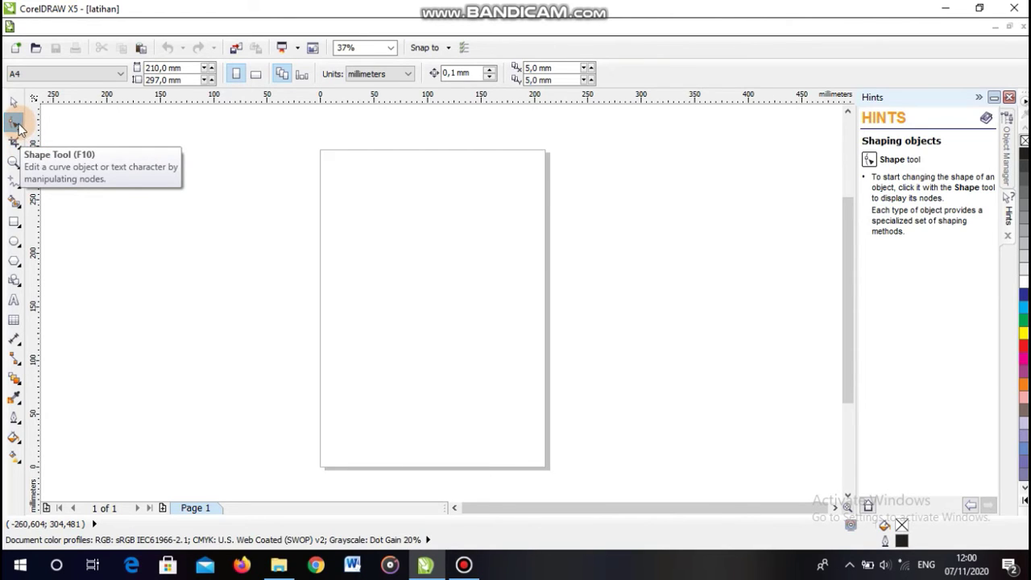
left_click(17, 145)
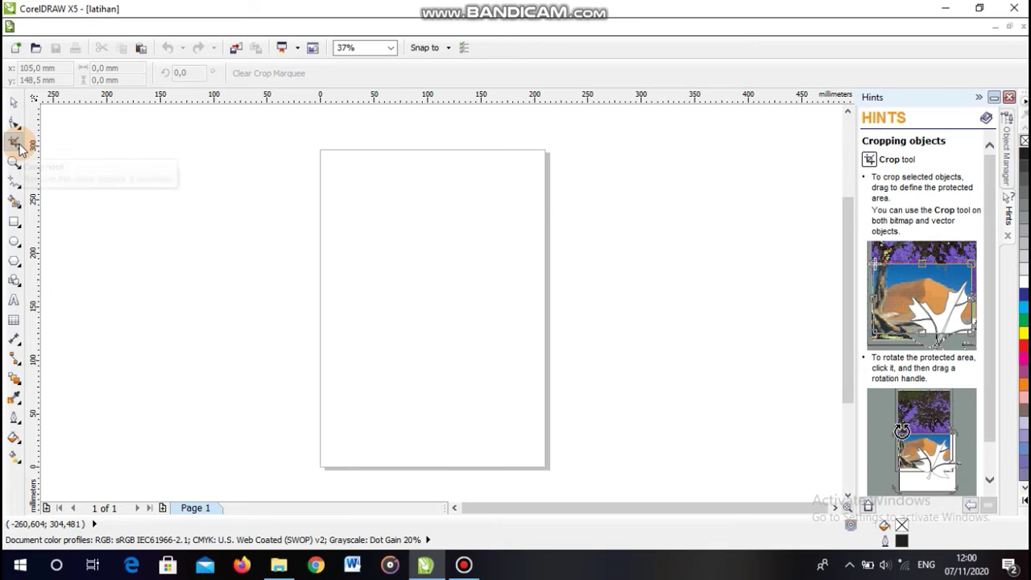
left_click_drag(23, 156, 72, 165)
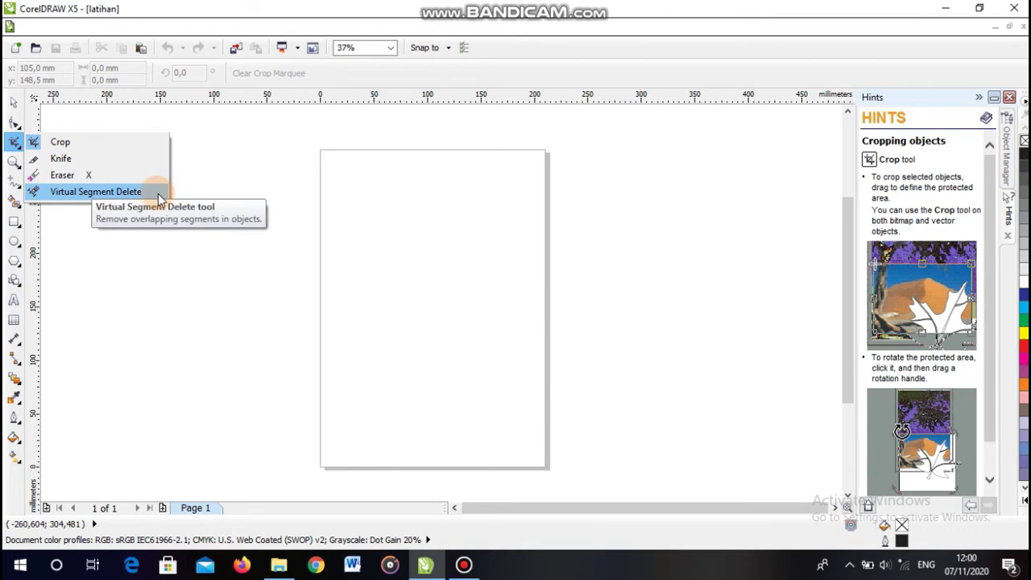
Examine the Zoom and Pan tools and the line-drawing tools grouped with the Freehand tool
left_click(18, 165)
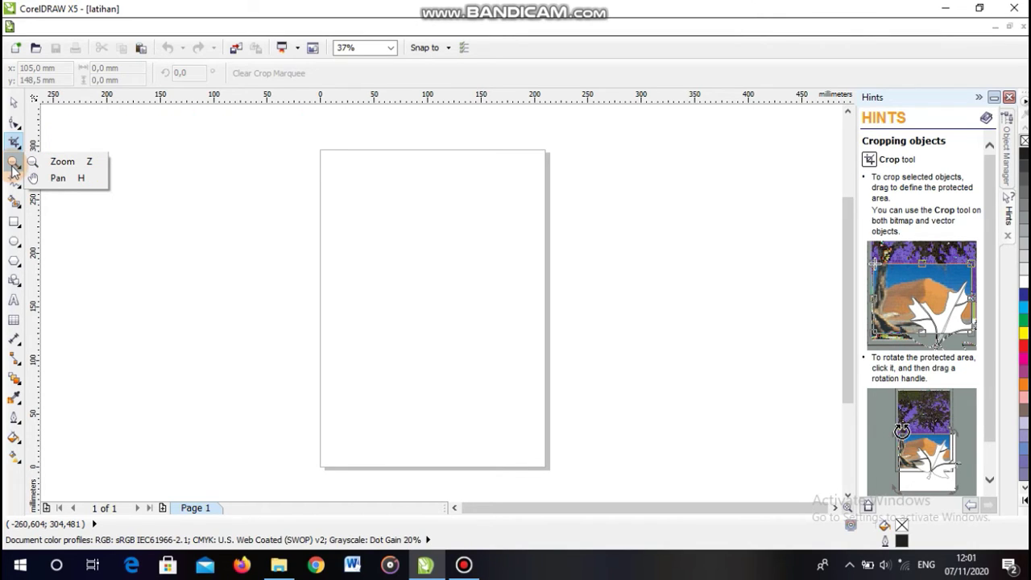
left_click(14, 182)
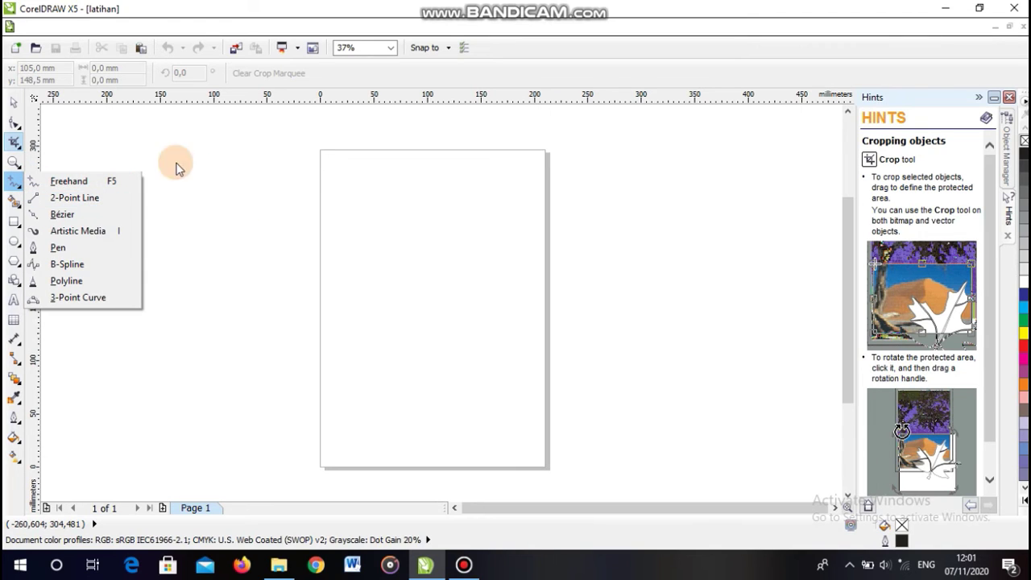
left_click(178, 167)
left_click(13, 161)
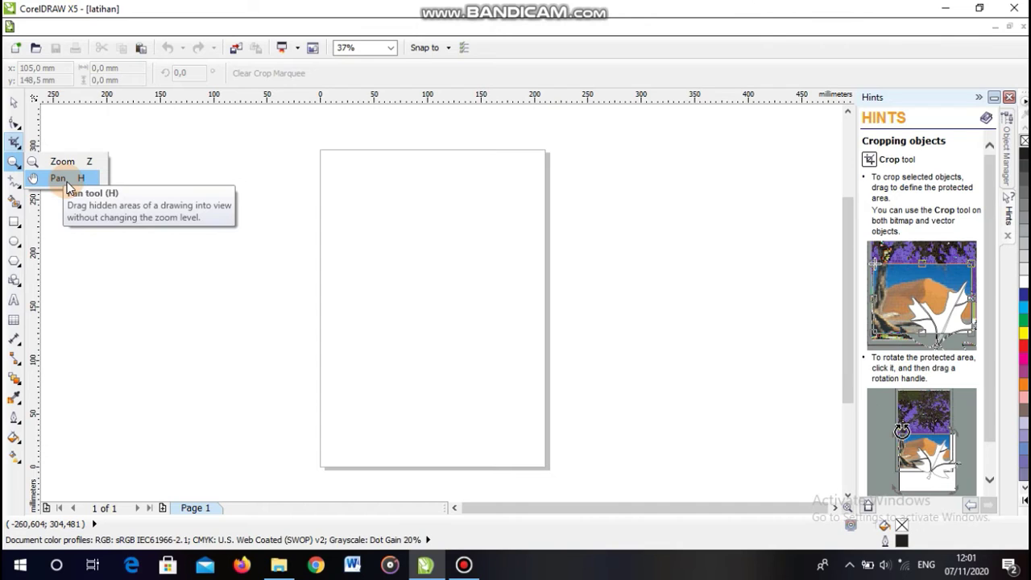
left_click(18, 185)
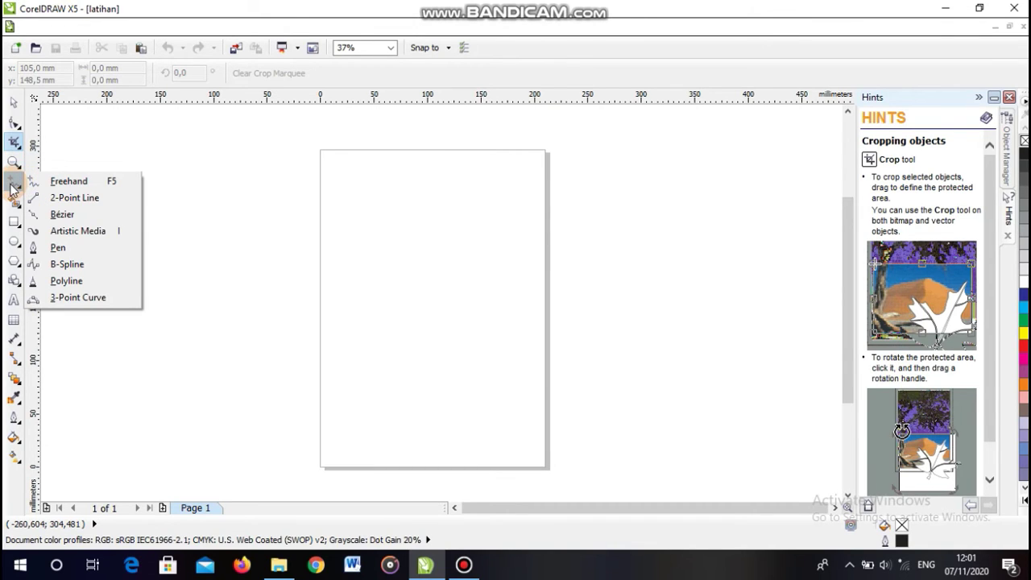
left_click(12, 186)
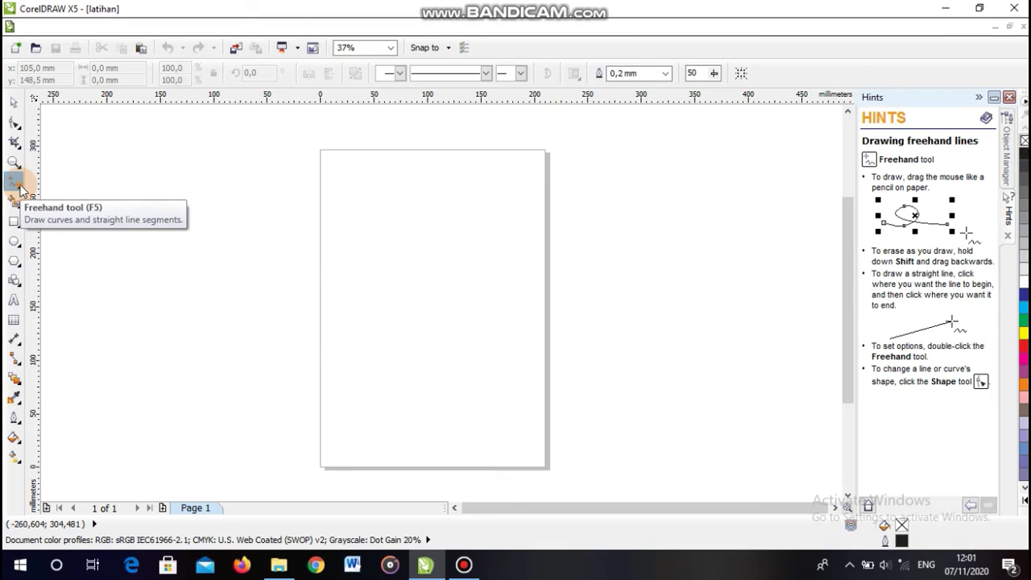
left_click(22, 192)
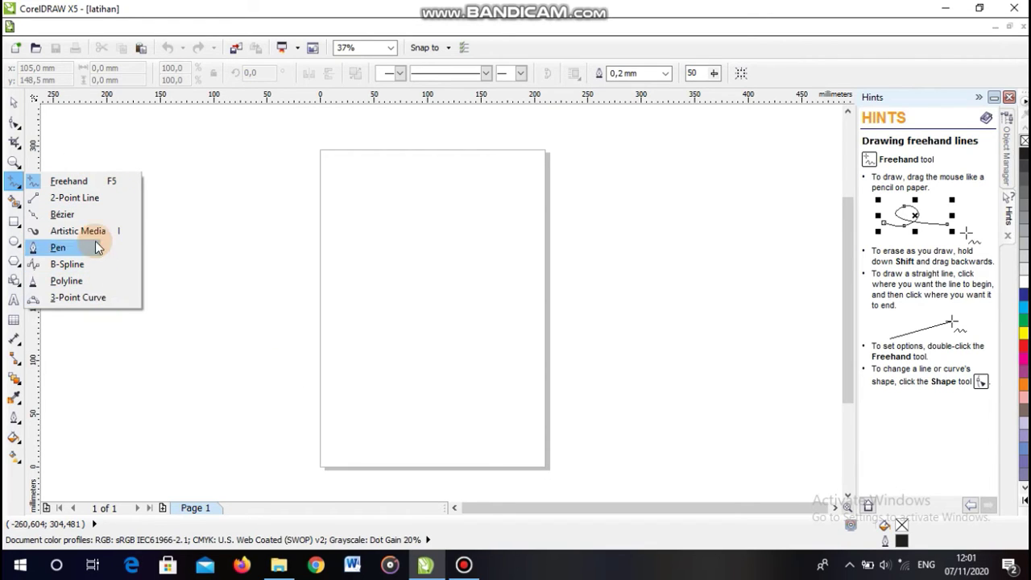
left_click(55, 216)
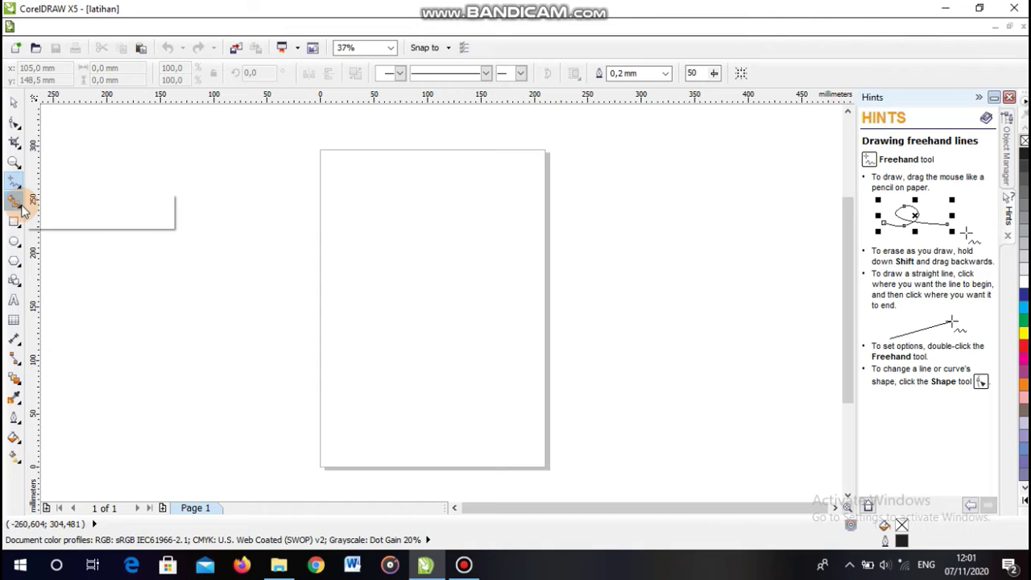
Examine the Smart Fill tool and the tools grouped with the Rectangle tool
left_click(18, 203)
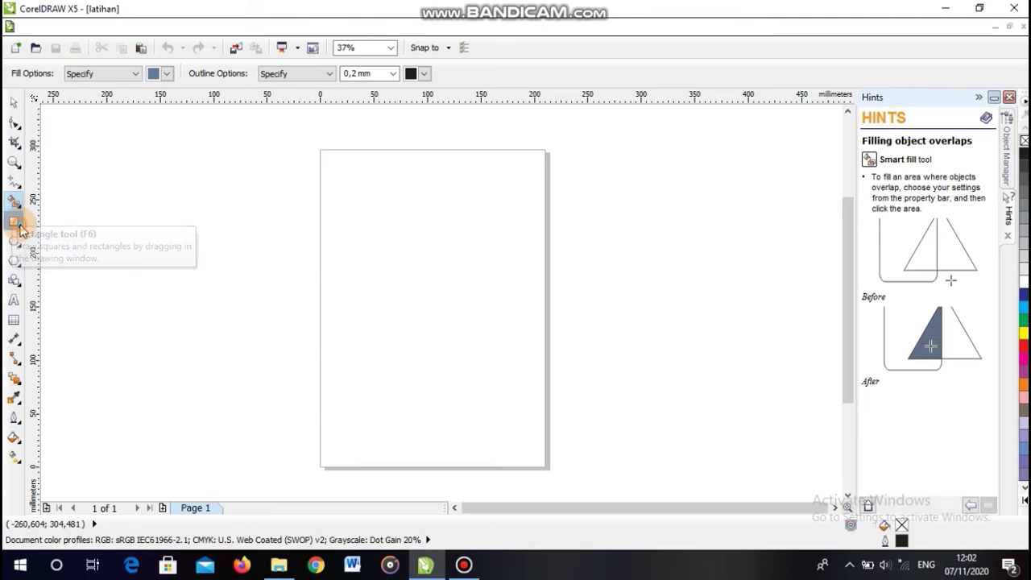
left_click(19, 225)
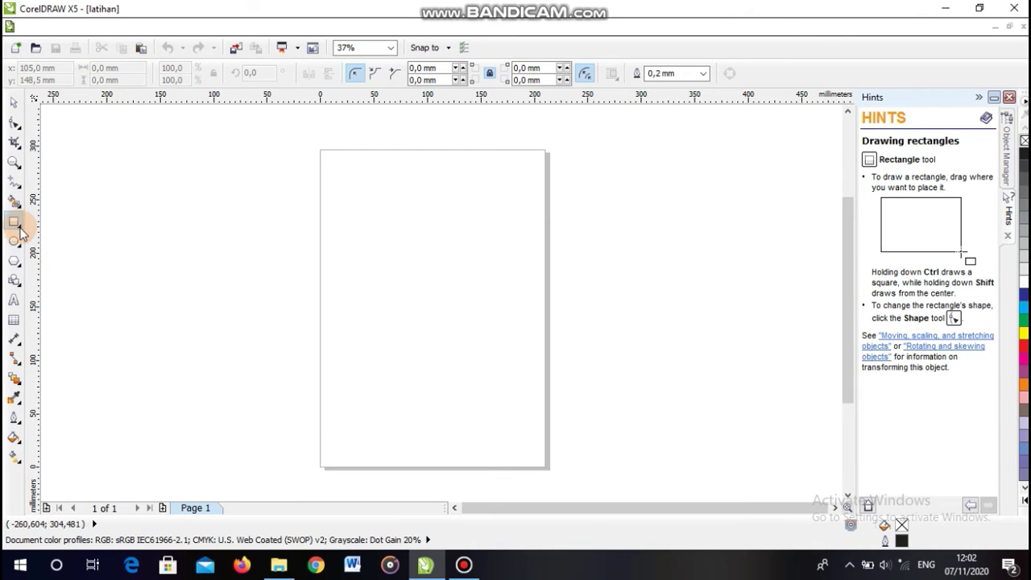
left_click(23, 227)
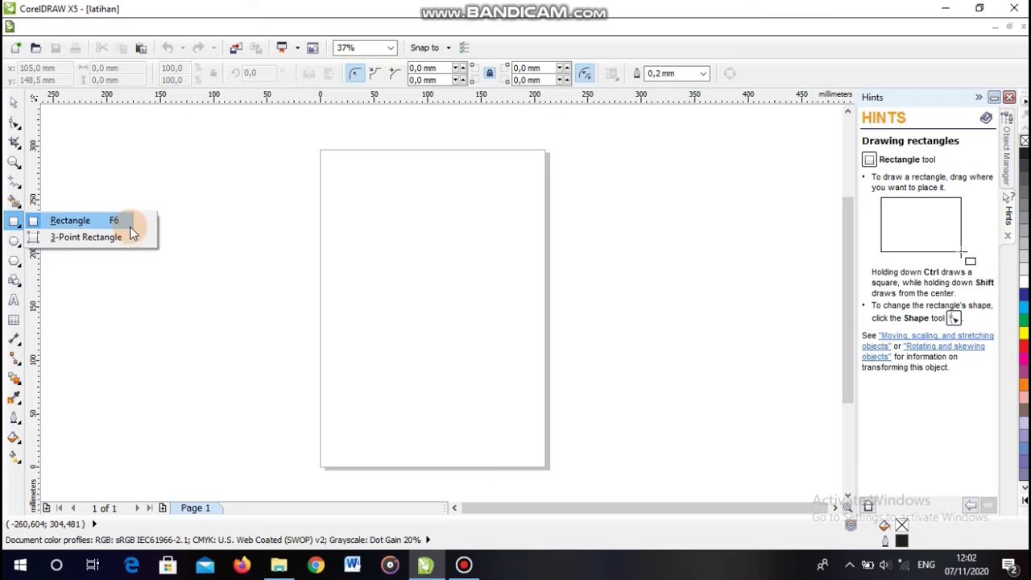
left_click(10, 225)
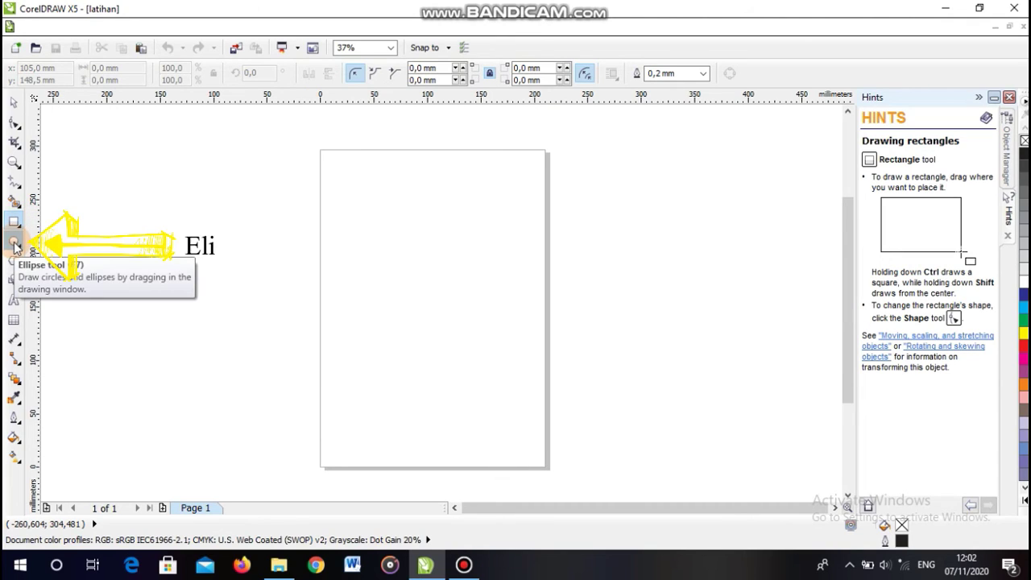
Draw an ellipse about 92 × 95 mm near the page's upper middle and a rectangle about 63 × 46 mm above its left side
left_click(18, 242)
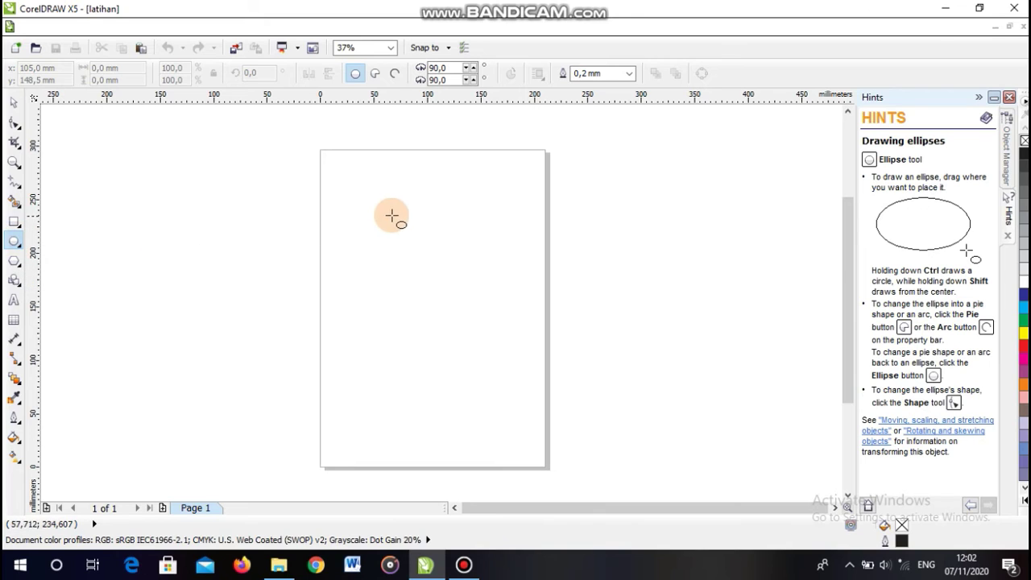
left_click_drag(394, 215, 493, 321)
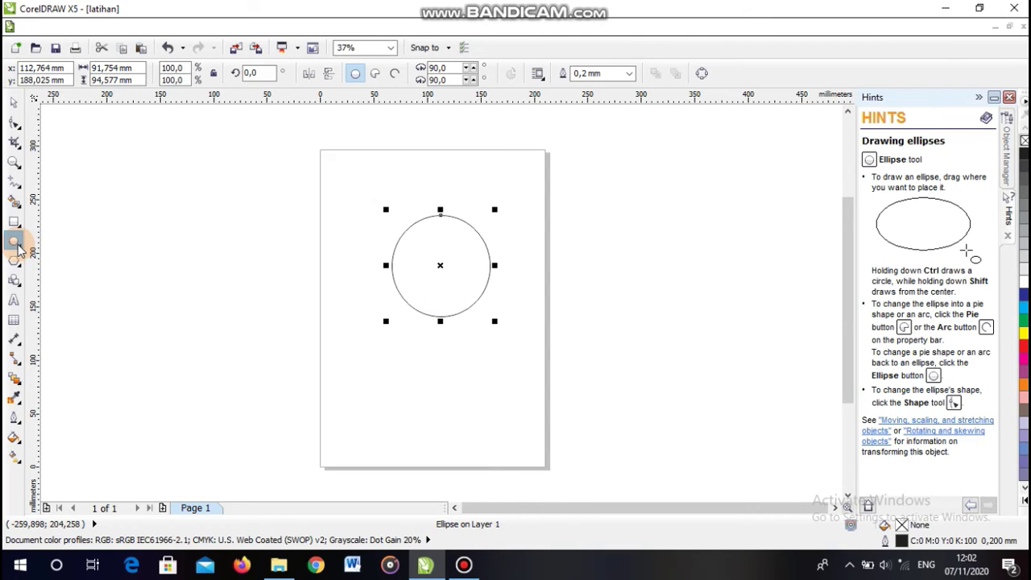
left_click(14, 223)
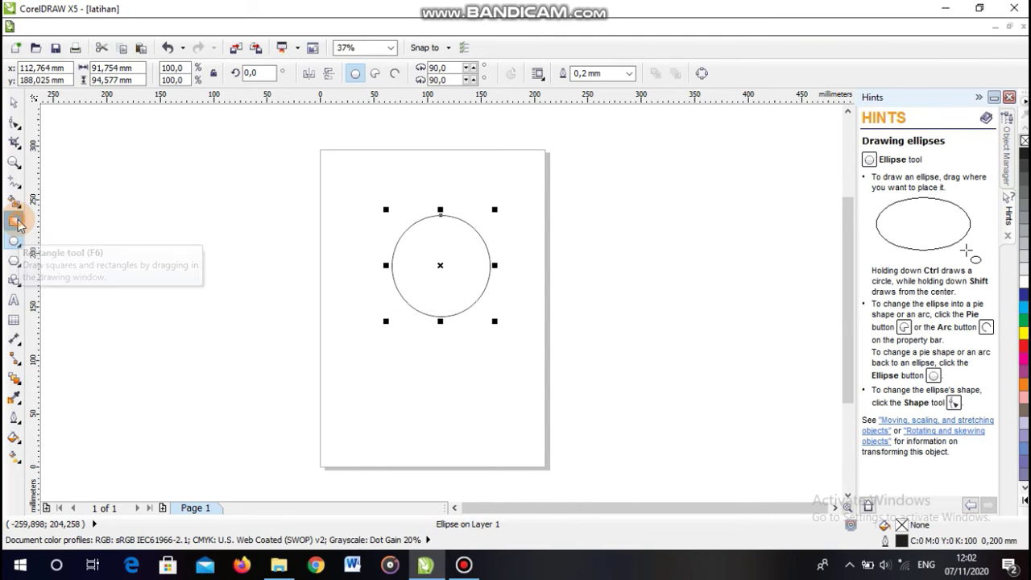
left_click_drag(358, 165, 425, 214)
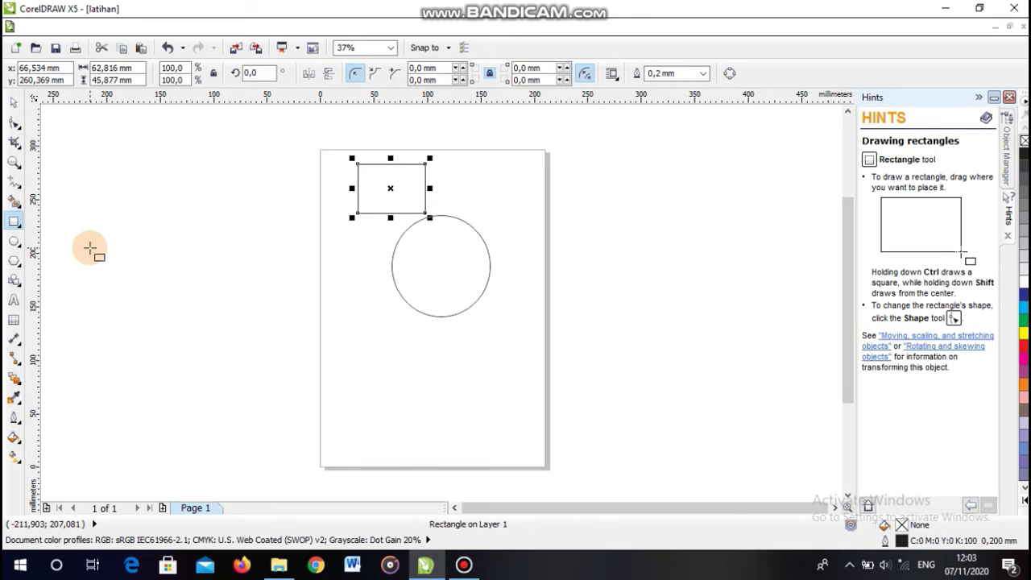
Draw a five-sided polygon about 85 × 85 mm overlapping the ellipse's lower-left side, and clear the selection
left_click(18, 264)
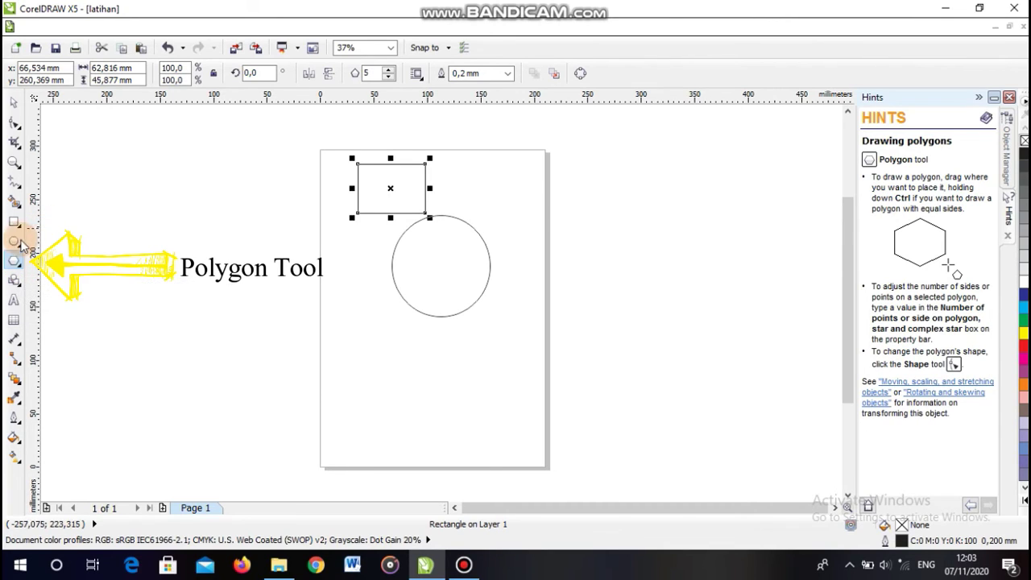
left_click_drag(351, 247, 448, 348)
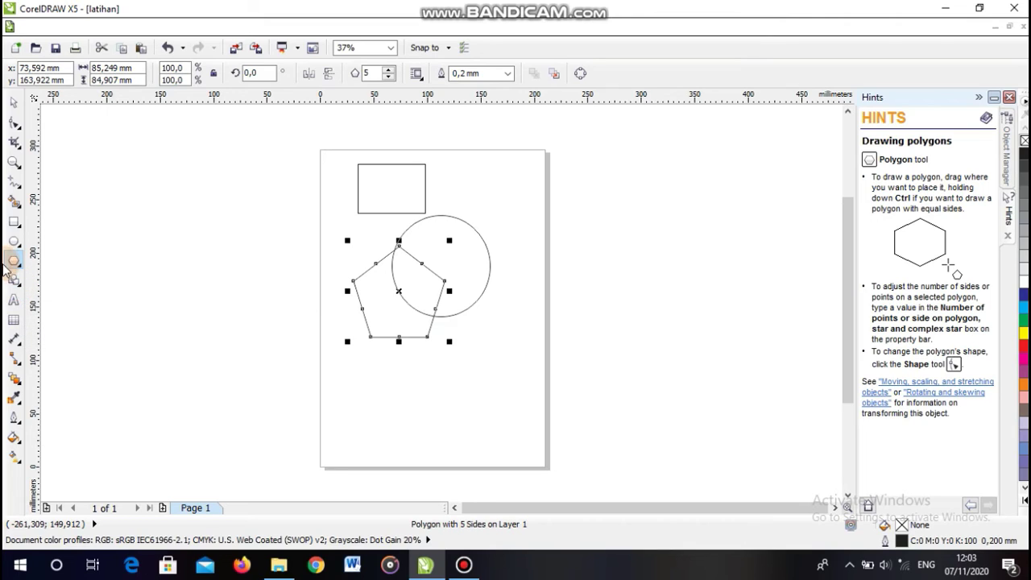
left_click(20, 283)
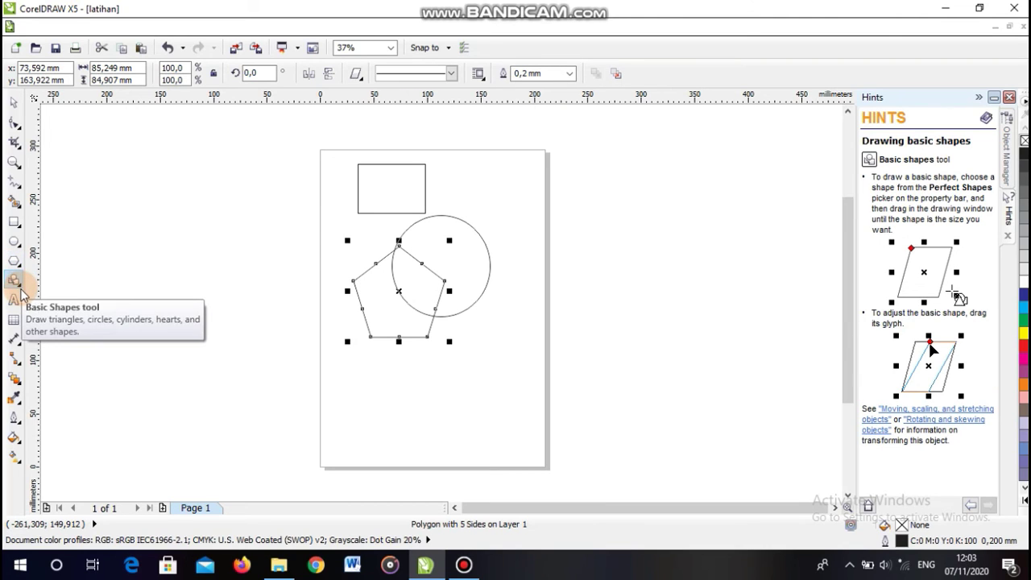
left_click(21, 289)
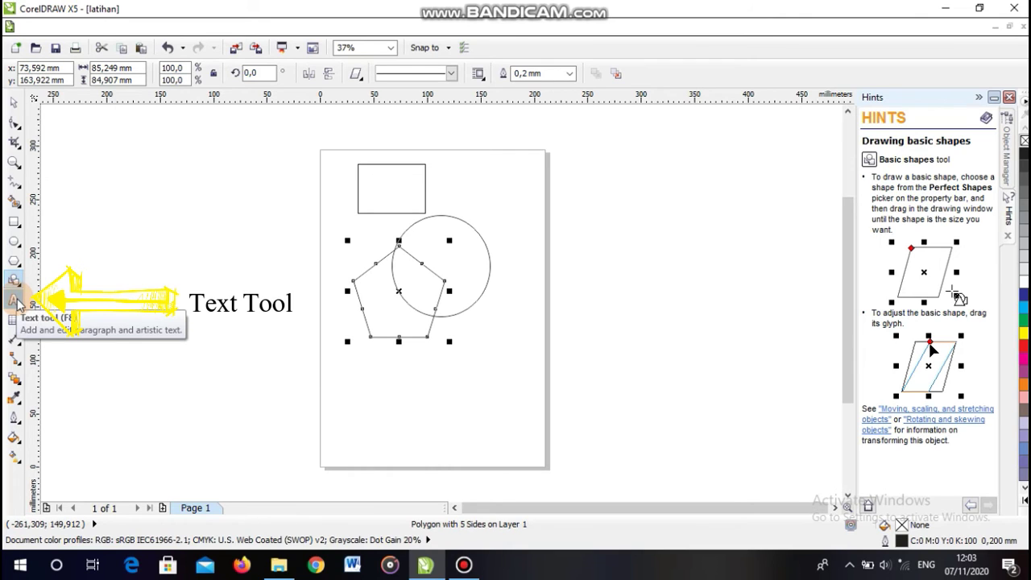
key("space")
key("Escape")
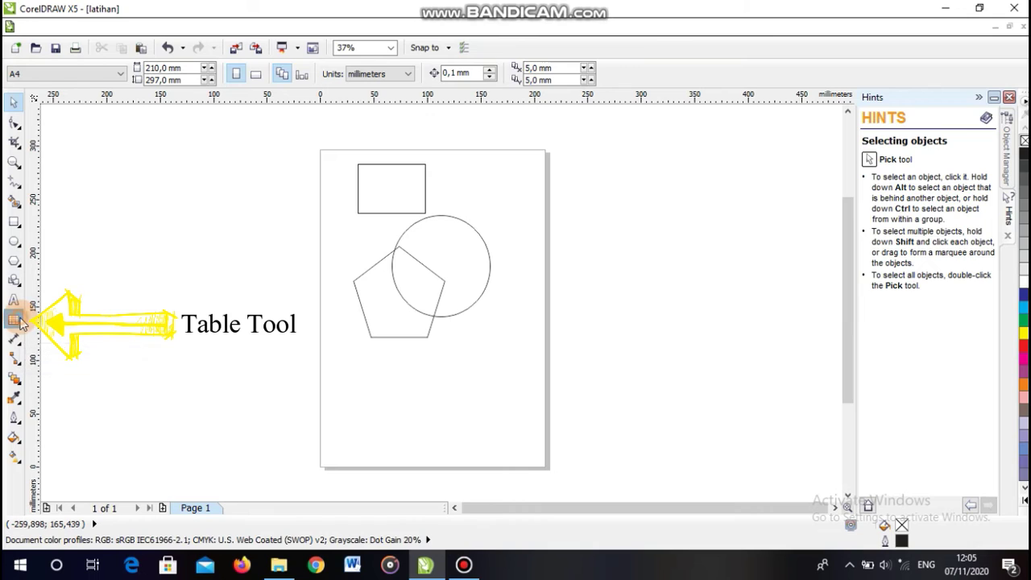
Draw a table with 3 rows and 4 columns, about 92 × 46 mm, below the pentagon
left_click(16, 320)
left_click_drag(360, 350, 461, 397)
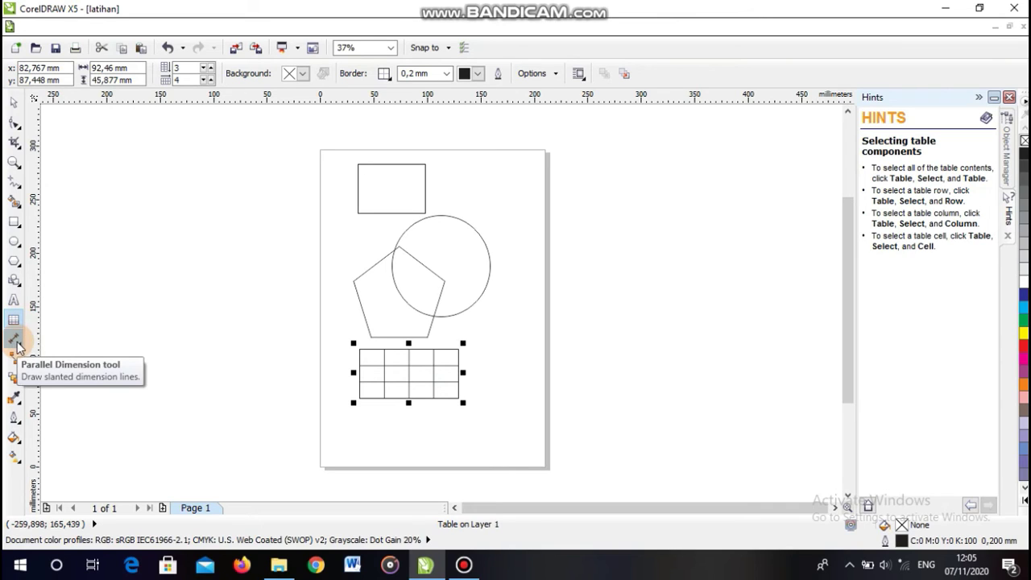
Examine the dimension tools and the connector tools, from Parallel Dimension through Edit Anchor
left_click(22, 349)
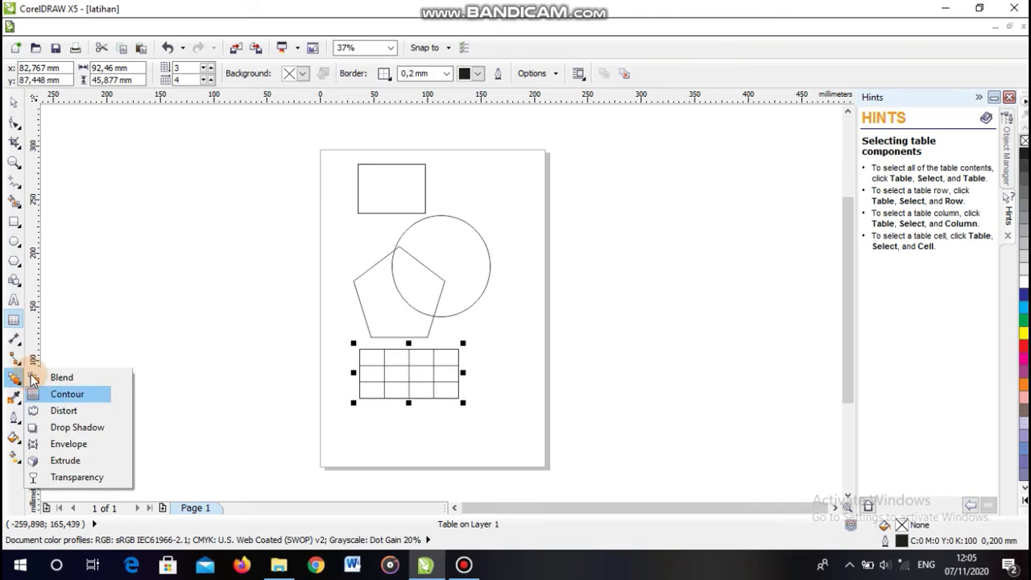
mouse_move(15, 357)
left_click(15, 344)
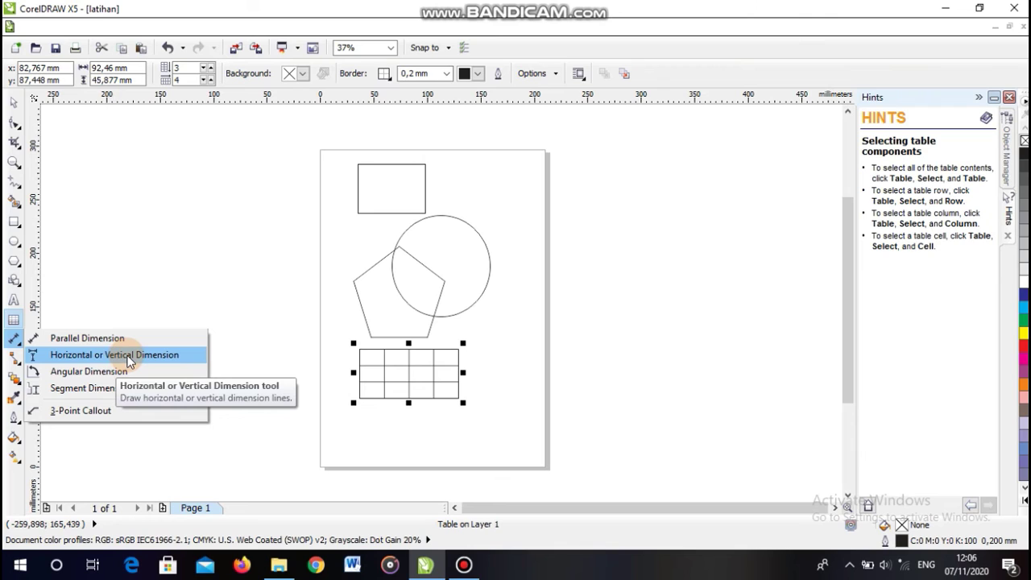
left_click(17, 361)
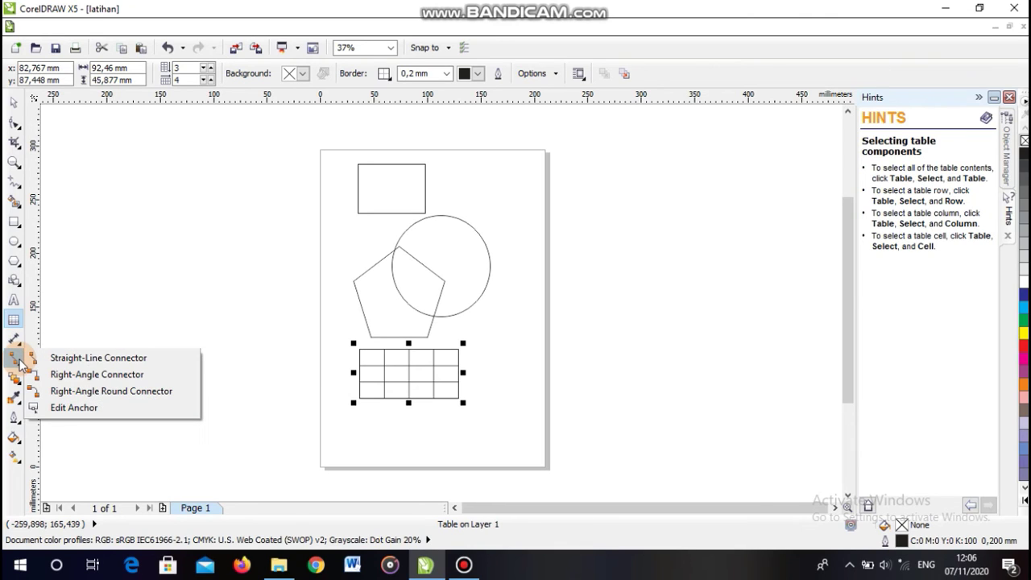
left_click(18, 361)
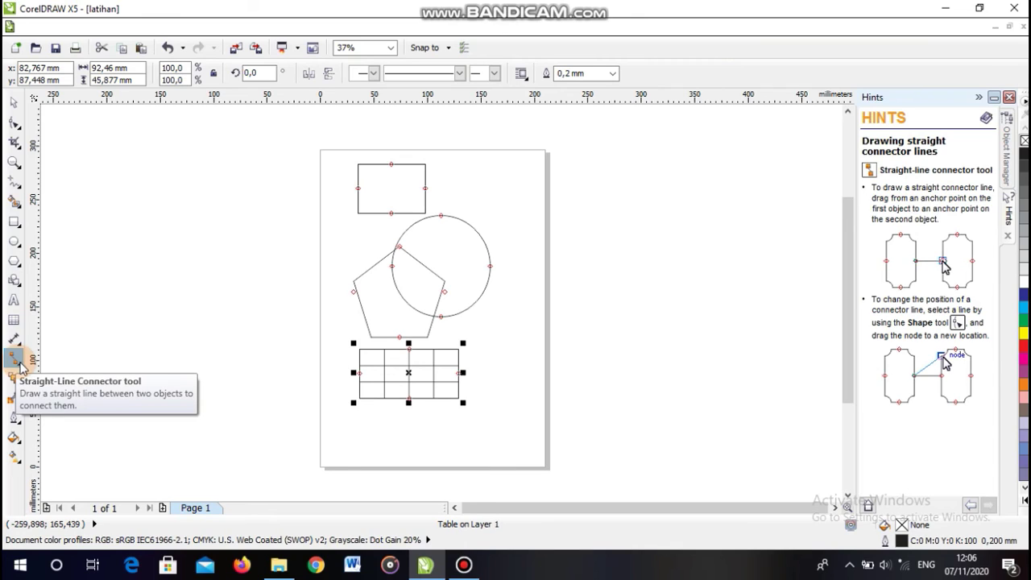
left_click(18, 363)
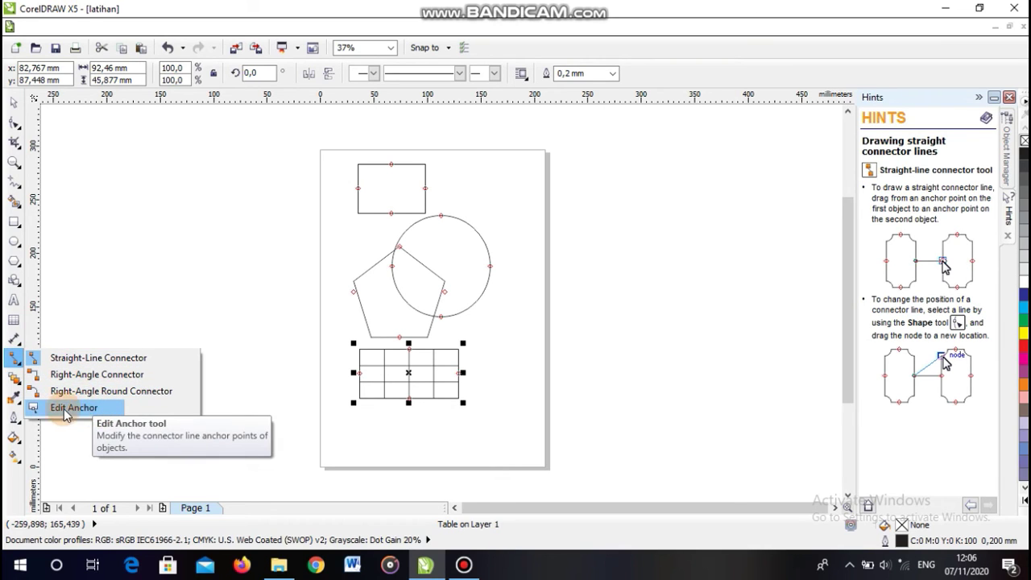
Activate the Blend tool and examine the Outline Pen's outline colour and width options
left_click(13, 378)
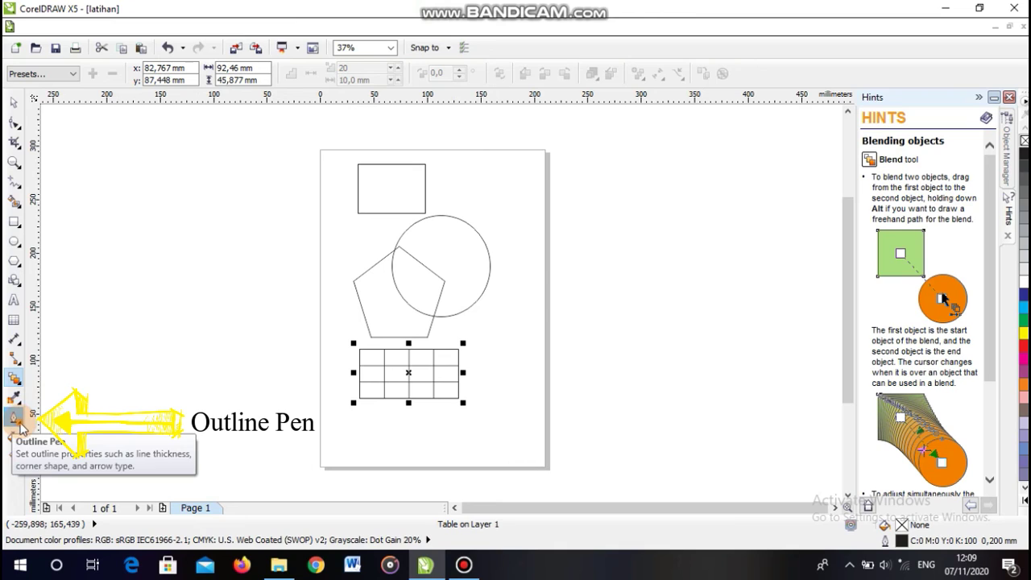
left_click(18, 424)
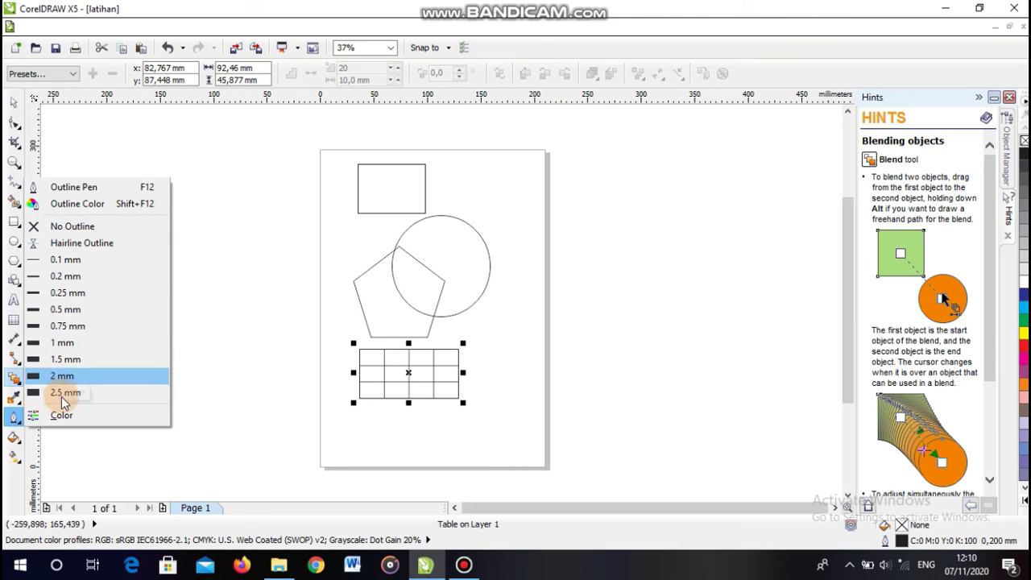
left_click(16, 417)
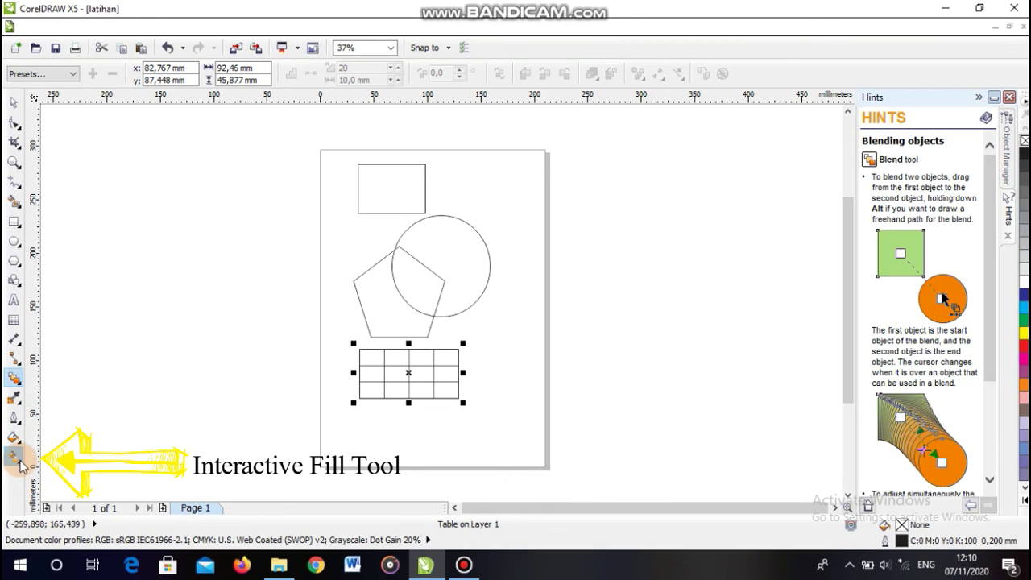
Examine the Interactive Fill and Mesh Fill tools, and return to the Pick tool
left_click(15, 458)
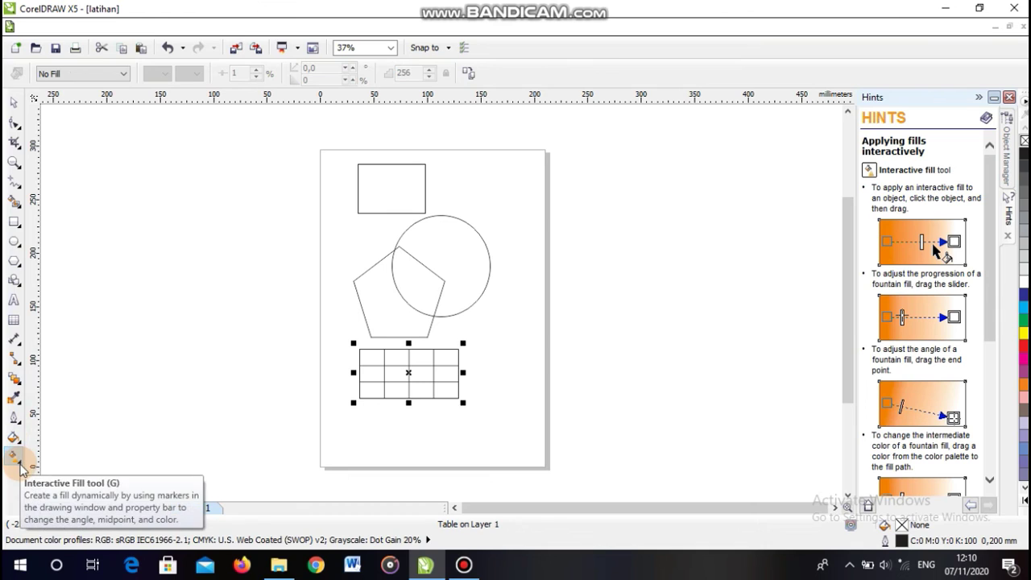
left_click(20, 465)
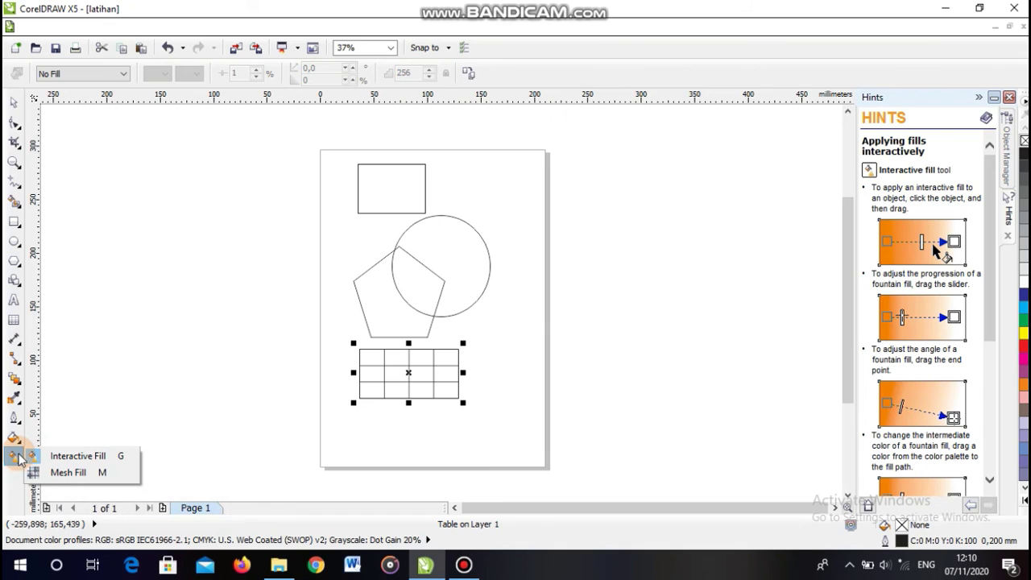
left_click(77, 456)
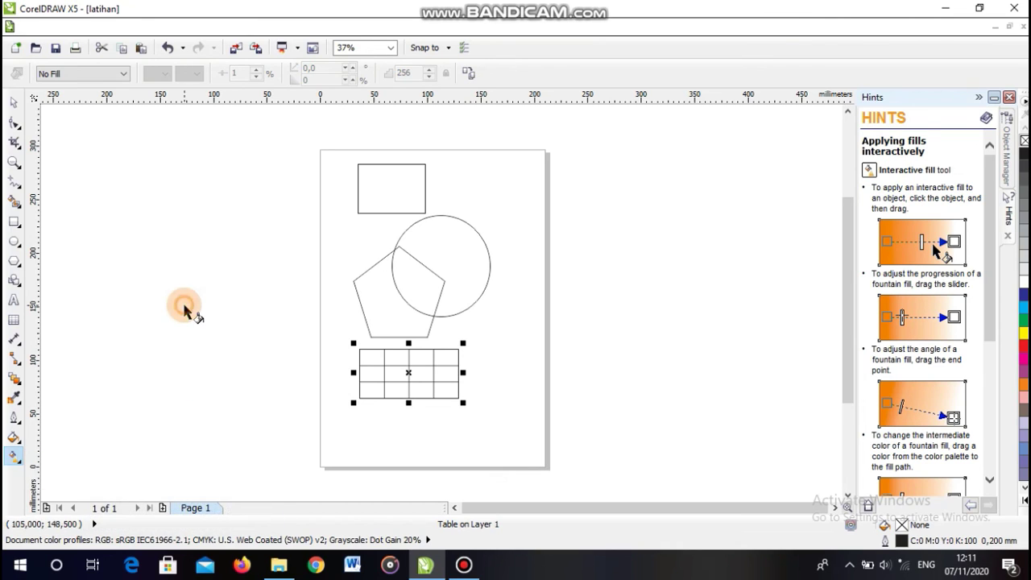
left_click(14, 104)
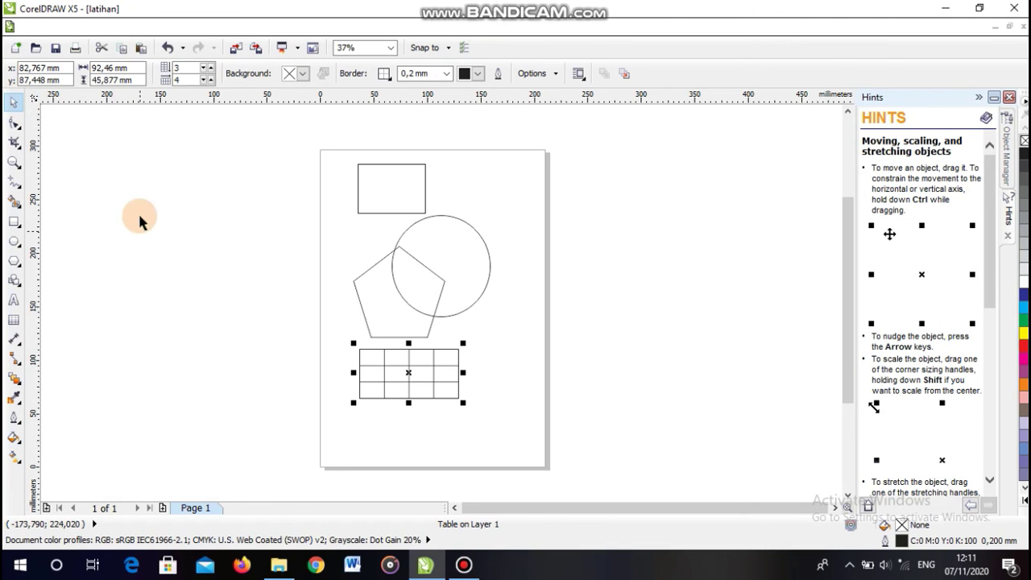